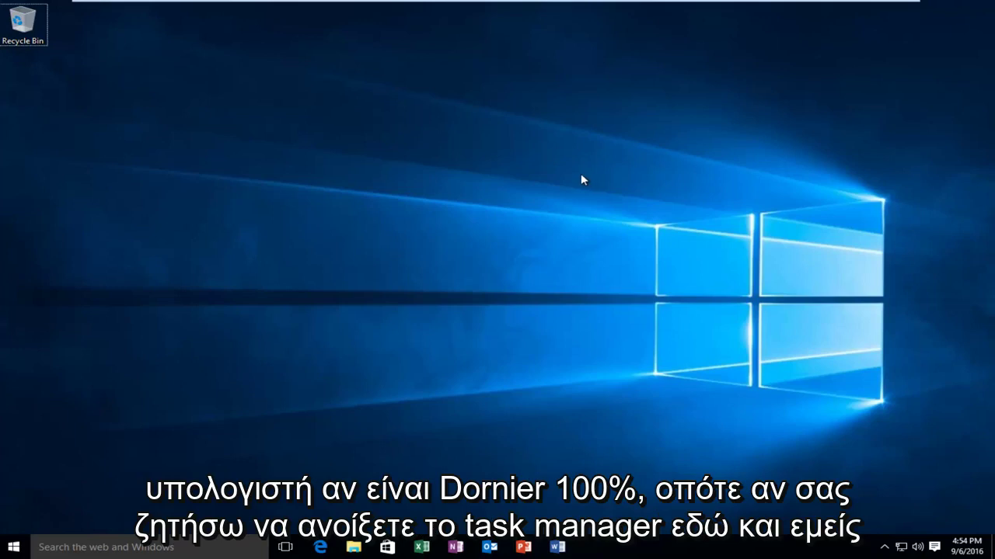
Check the activity of Disk 0 (C:) in Task Manager's performance view, closing Task Manager when done.
{"action": "right_click", "coordinate": [685, 548]}
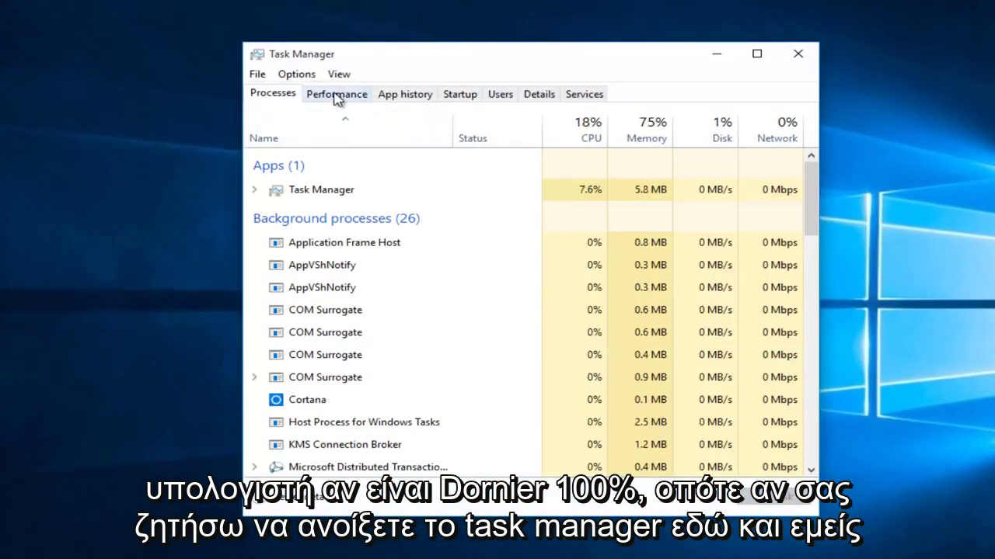
{"action": "left_click", "coordinate": [336, 94]}
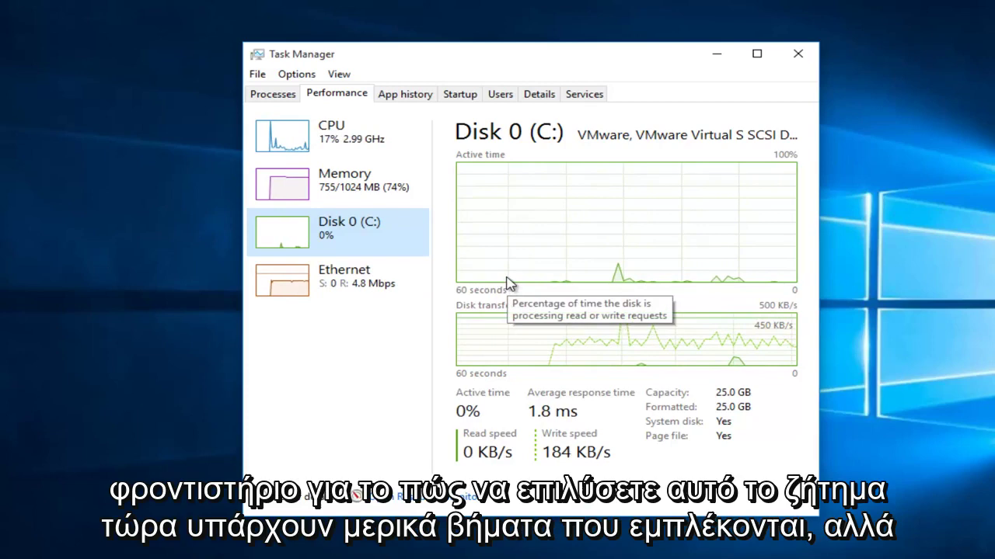
{"action": "left_click", "coordinate": [799, 54]}
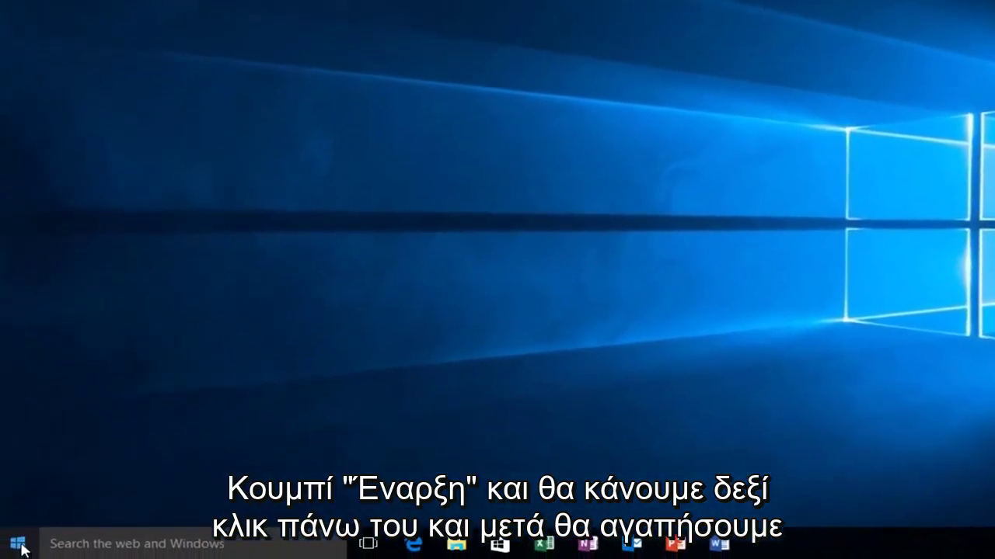
Open the Services console by running services.msc.
{"action": "right_click", "coordinate": [19, 544]}
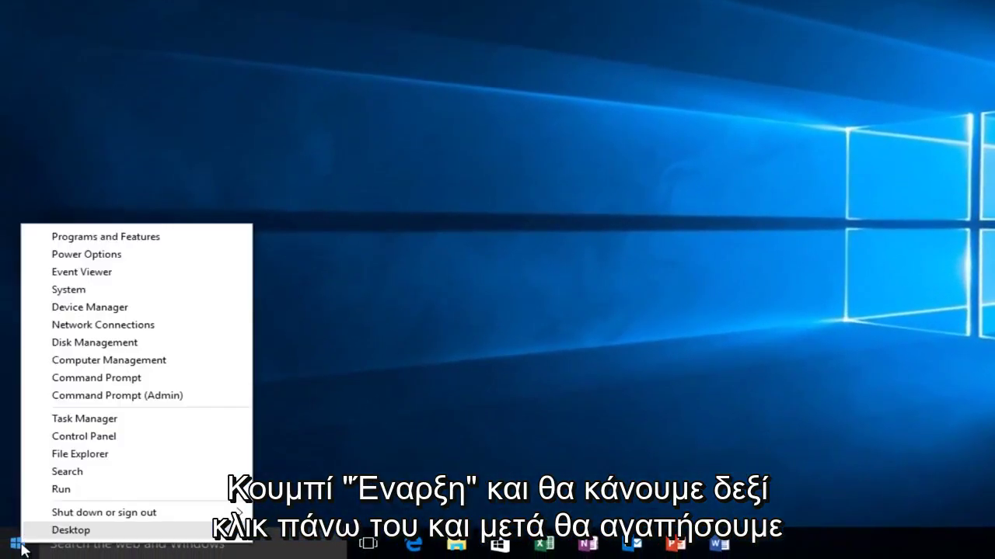
{"action": "left_click", "coordinate": [62, 489]}
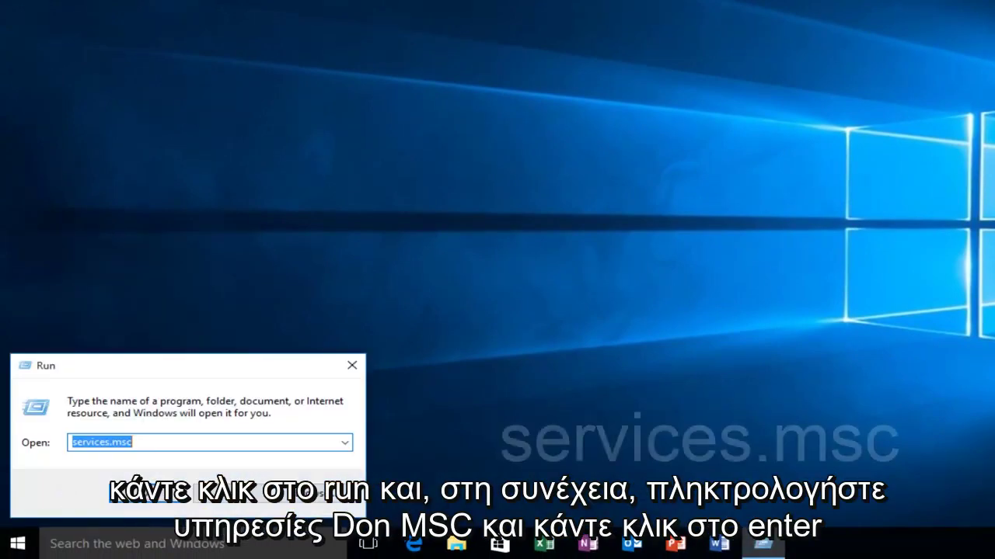
{"action": "type", "text": "services."}
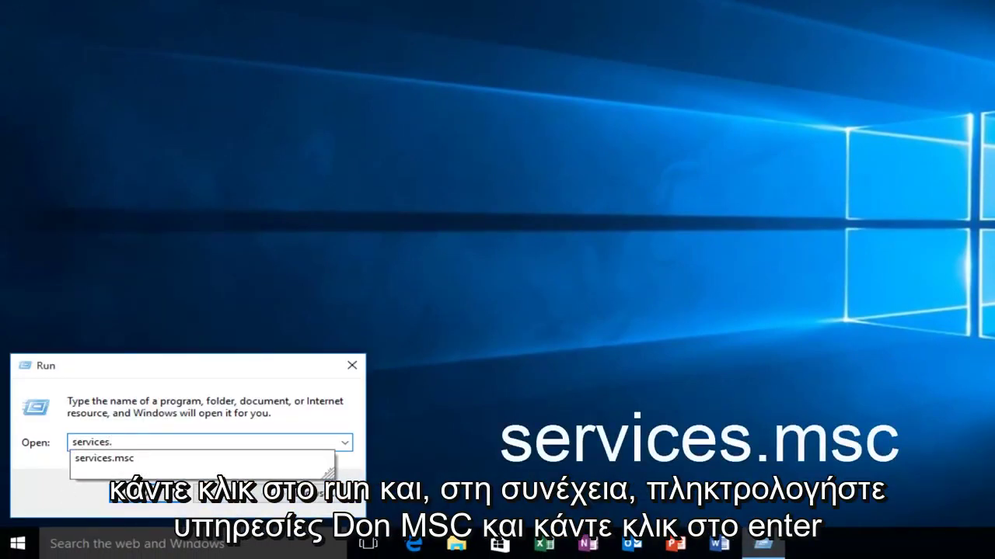
{"action": "type", "text": "msc"}
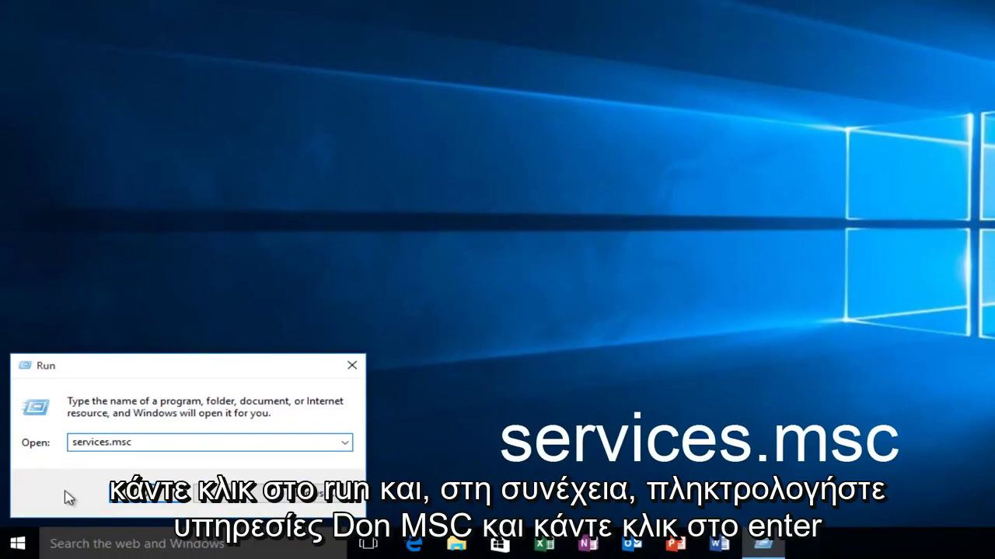
{"action": "key", "text": "Return"}
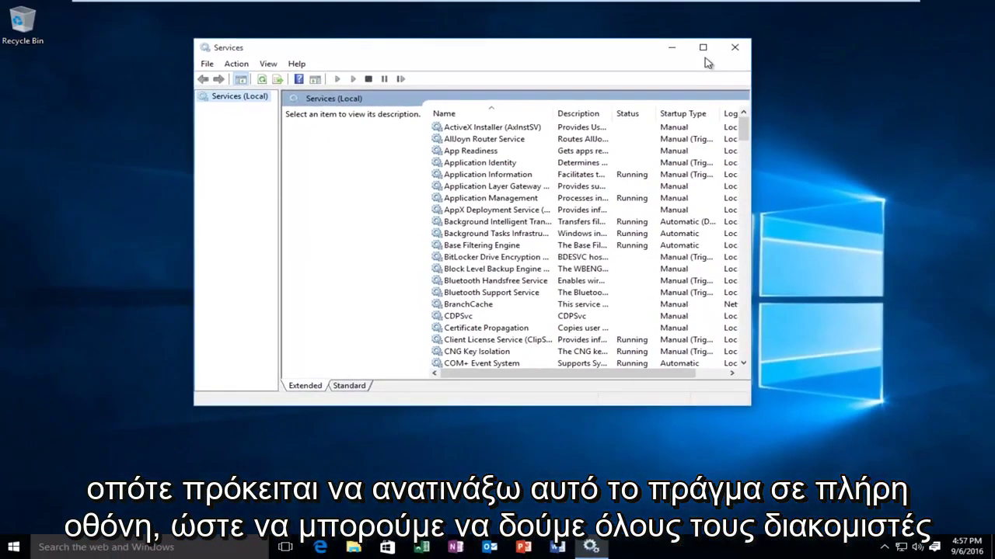
Maximize the Services window and widen the Name column so the full service names fit.
{"action": "left_click", "coordinate": [703, 48]}
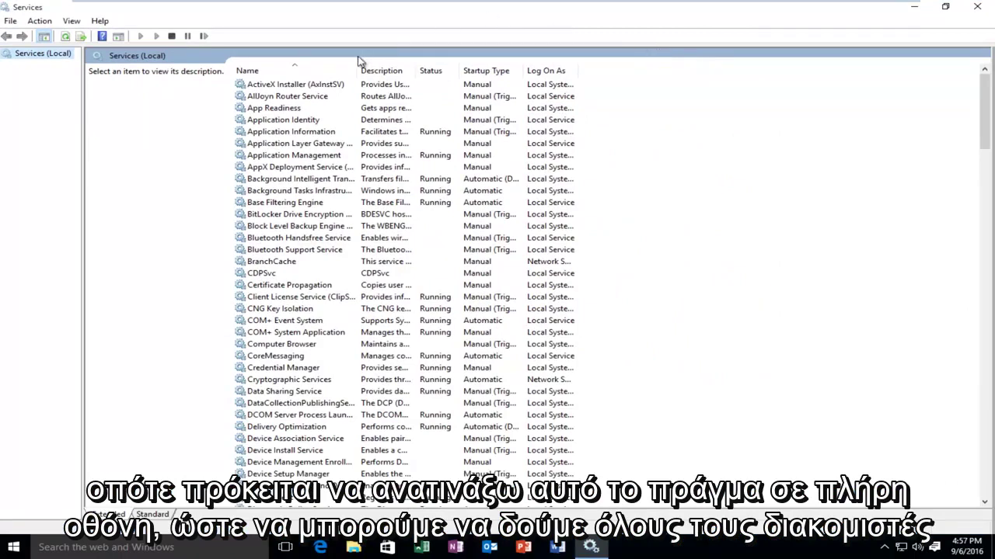
{"action": "left_click_drag", "start_coordinate": [359, 70], "coordinate": [432, 72]}
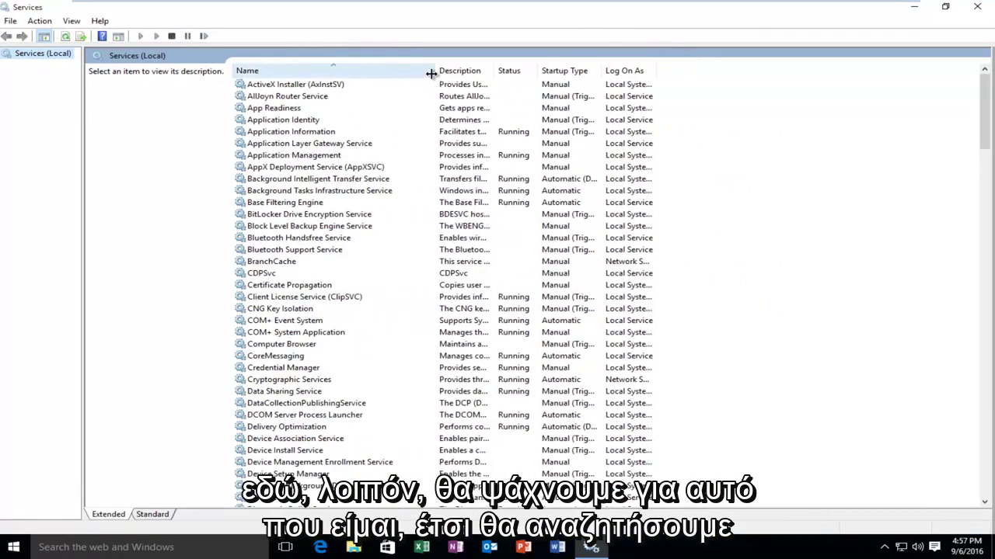
{"action": "left_click", "coordinate": [296, 239]}
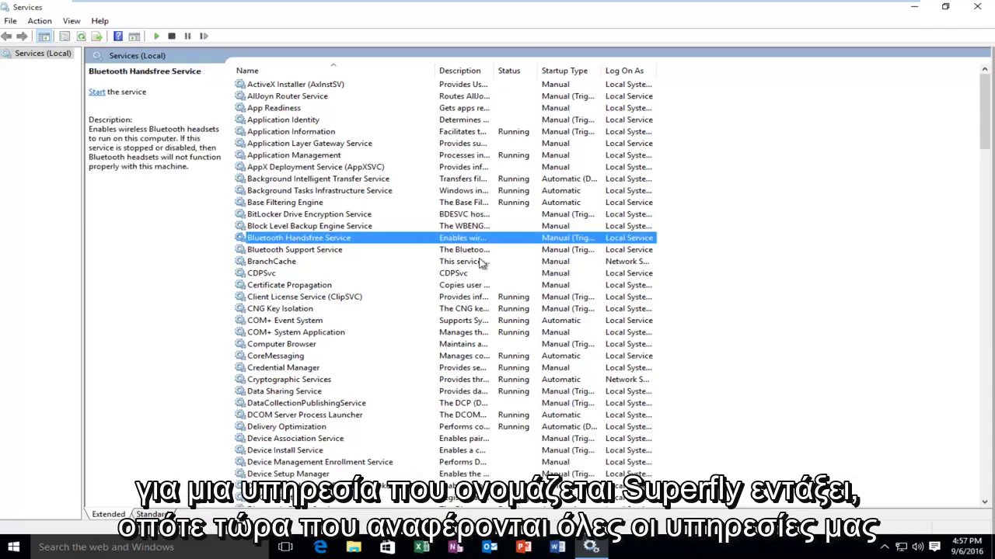
{"action": "left_click", "coordinate": [194, 352]}
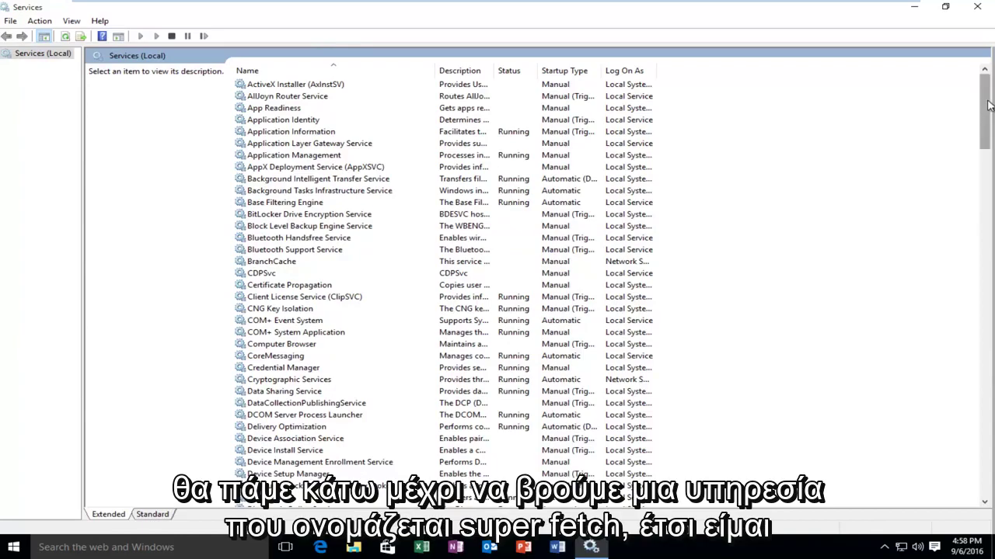
Set the Superfetch service's startup type to Disabled, apply the setting and close the Services console.
{"action": "left_click_drag", "start_coordinate": [989, 107], "coordinate": [986, 336]}
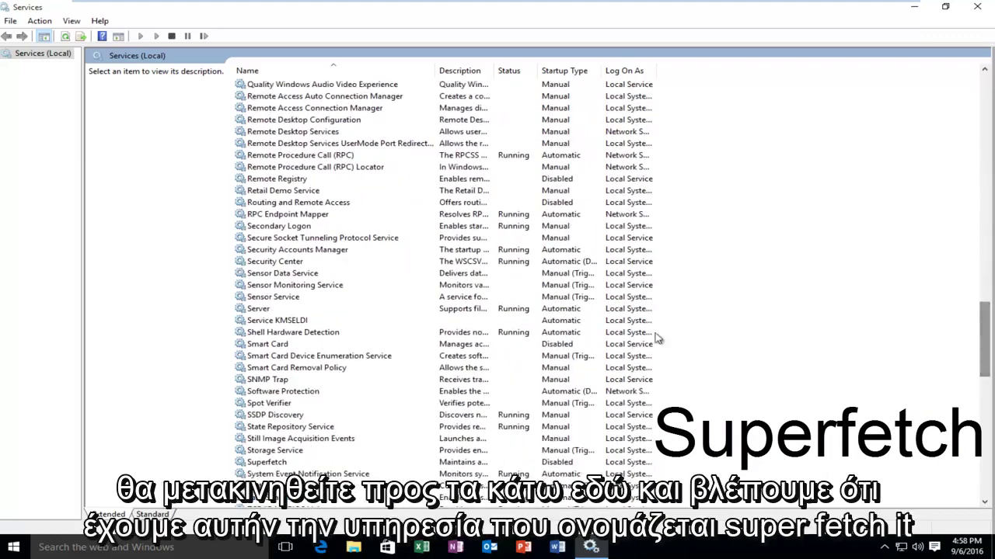
{"action": "left_click", "coordinate": [255, 462]}
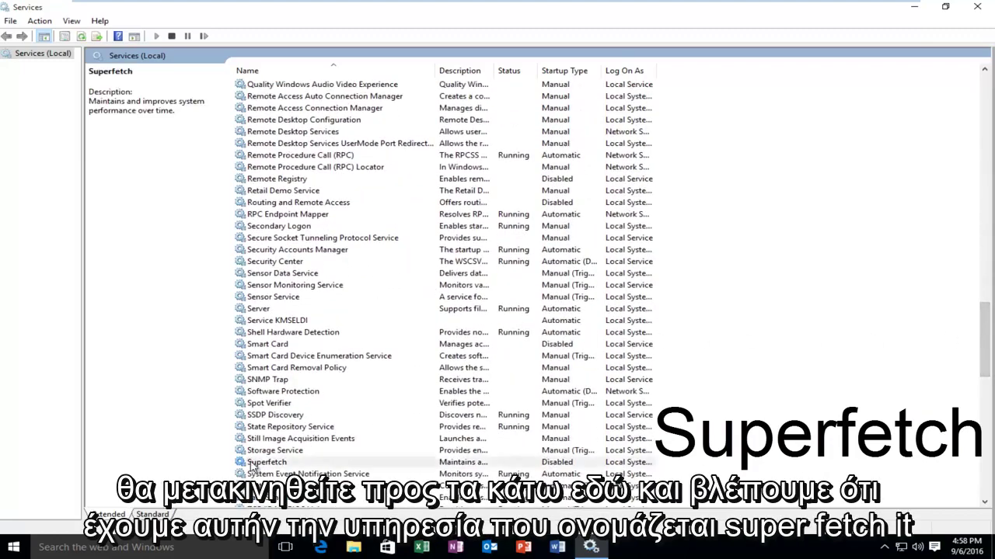
{"action": "scroll", "coordinate": [259, 404], "scroll_direction": "down", "scroll_amount": 3}
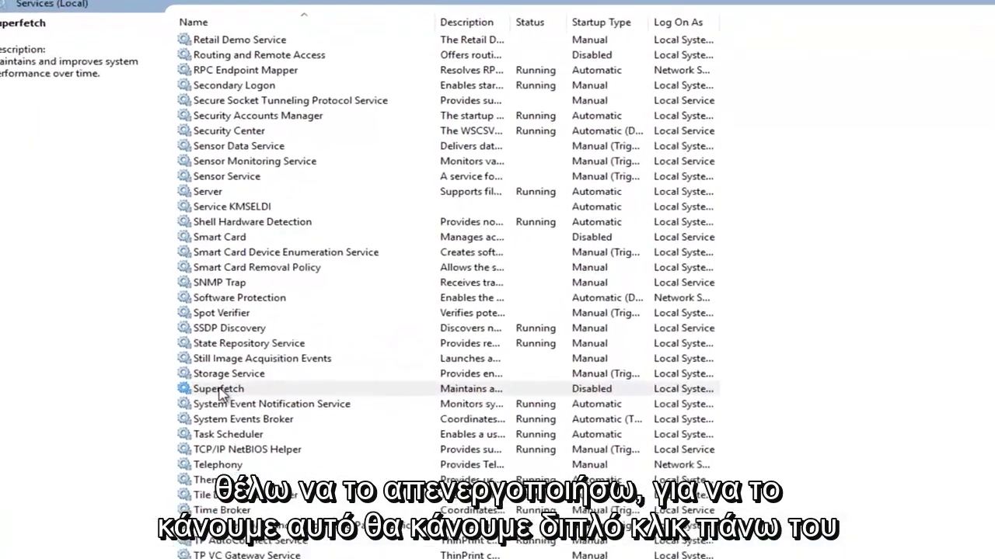
{"action": "double_click", "coordinate": [268, 359]}
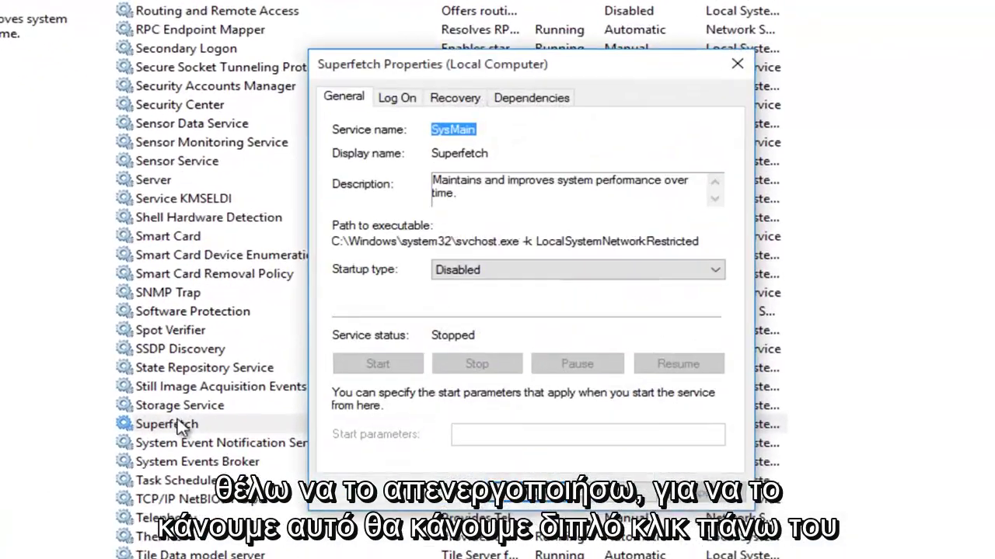
{"action": "left_click", "coordinate": [455, 258]}
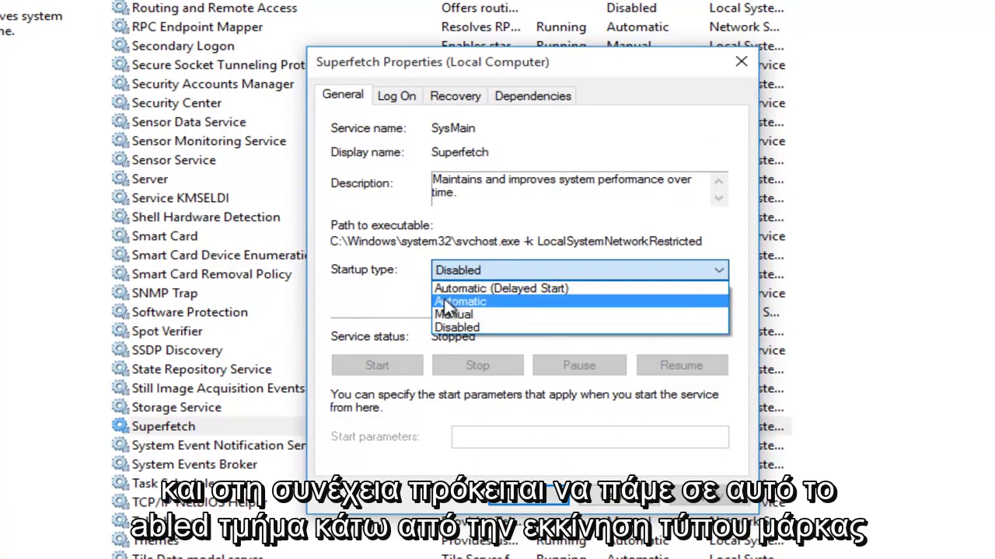
{"action": "left_click", "coordinate": [458, 328]}
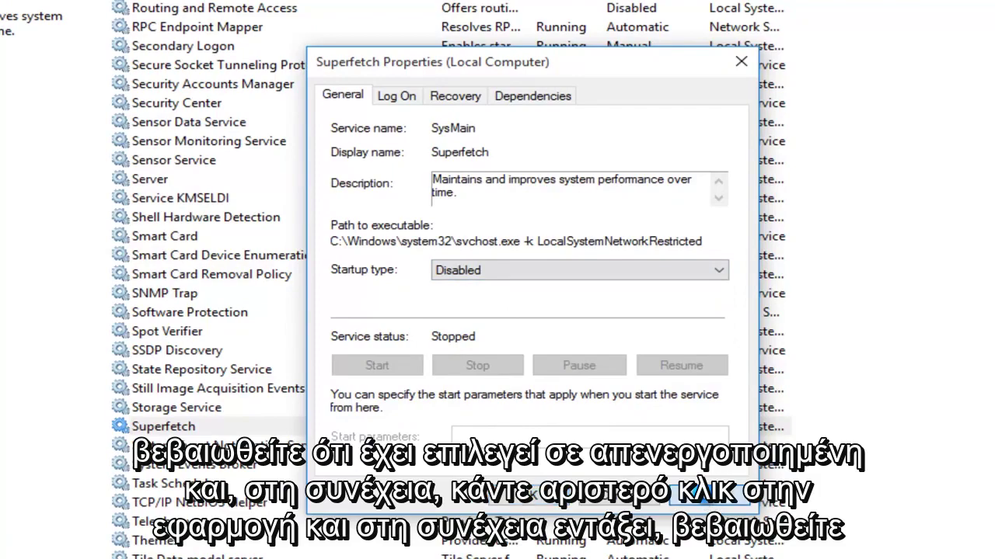
{"action": "left_click", "coordinate": [704, 502]}
{"action": "left_click", "coordinate": [542, 499]}
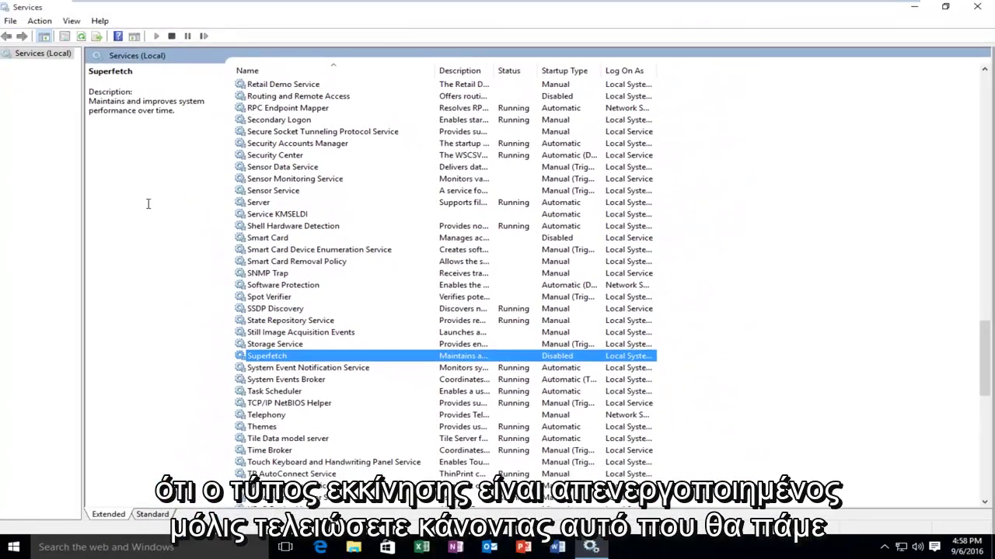
{"action": "left_click", "coordinate": [977, 7]}
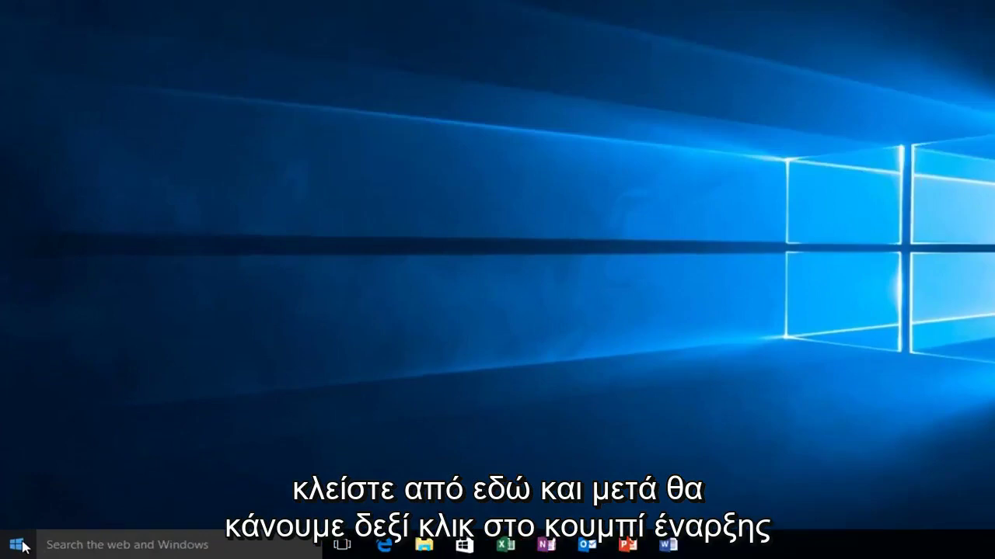
Open the Registry Editor by running regedit and allow it to make changes to the PC.
{"action": "right_click", "coordinate": [17, 549]}
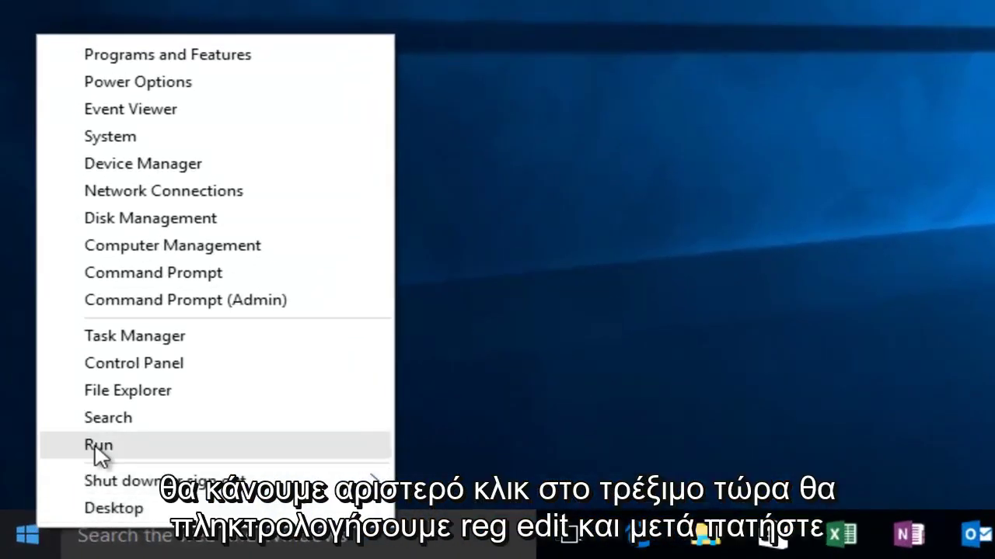
{"action": "left_click", "coordinate": [97, 449]}
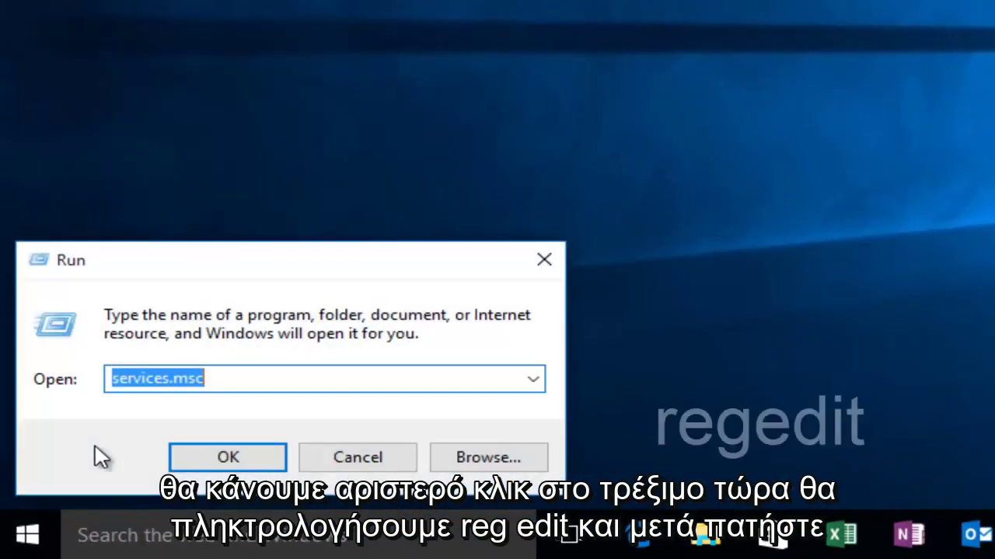
{"action": "type", "text": "regedi"}
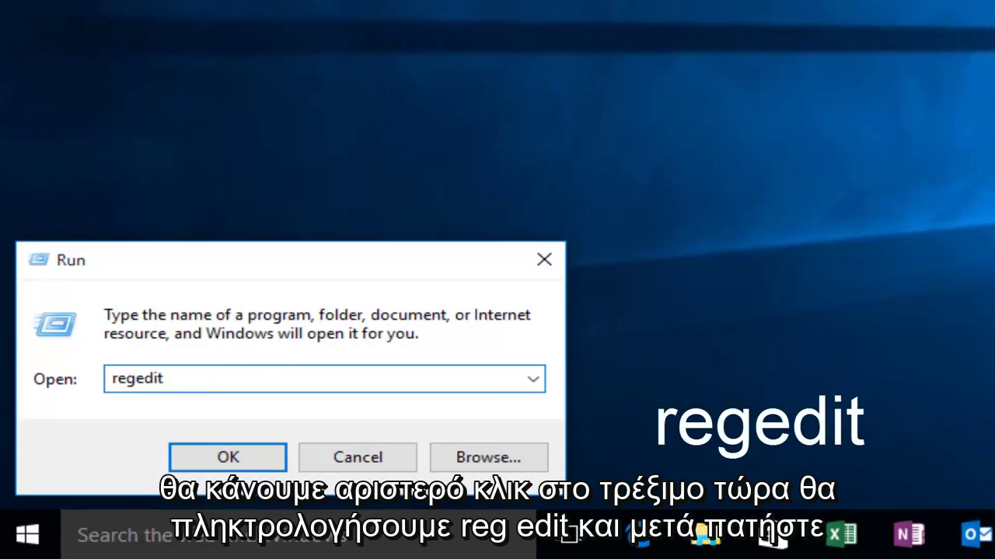
{"action": "type", "text": "t"}
{"action": "key", "text": "Return"}
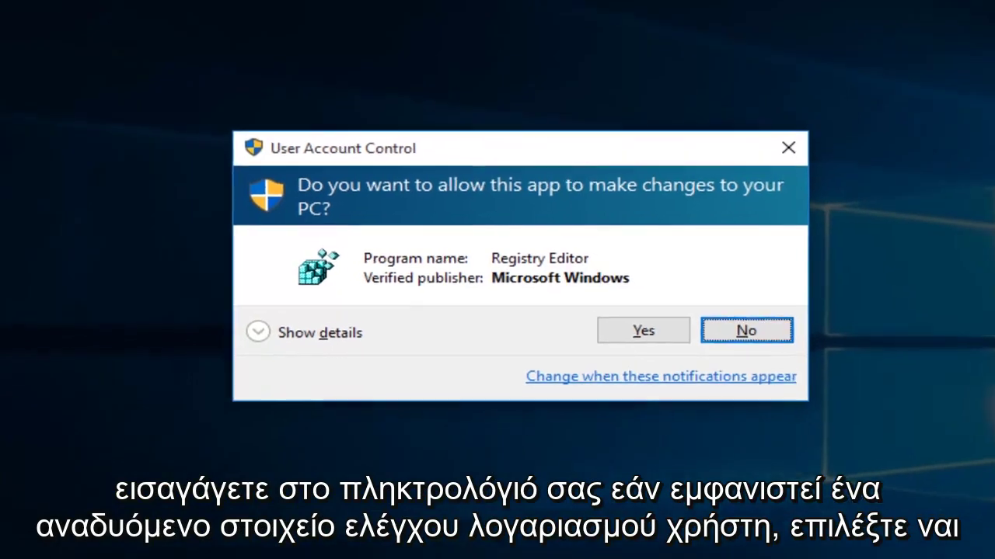
{"action": "left_click", "coordinate": [603, 299]}
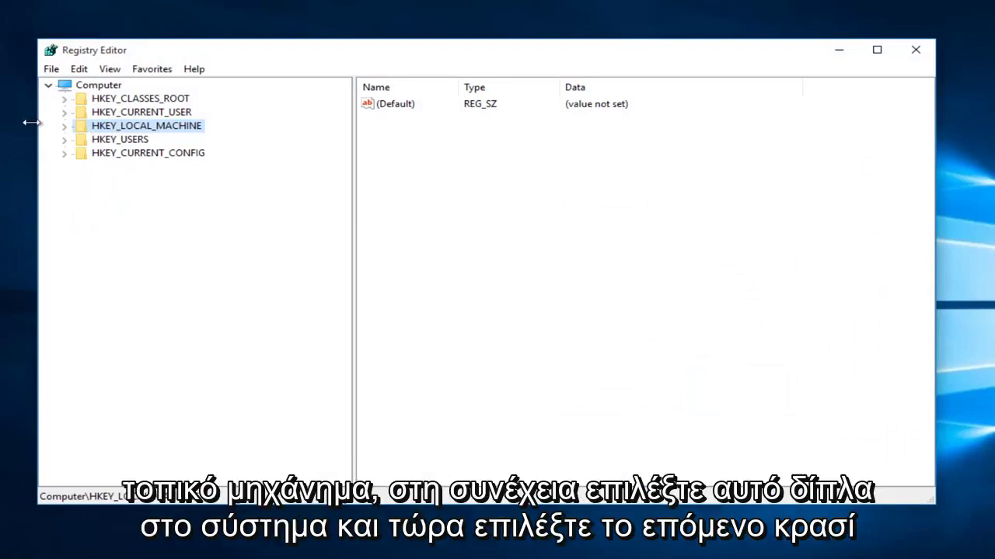
Expand the registry path HKEY_LOCAL_MACHINE\SYSTEM\ControlSet001\Control.
{"action": "left_click", "coordinate": [64, 127]}
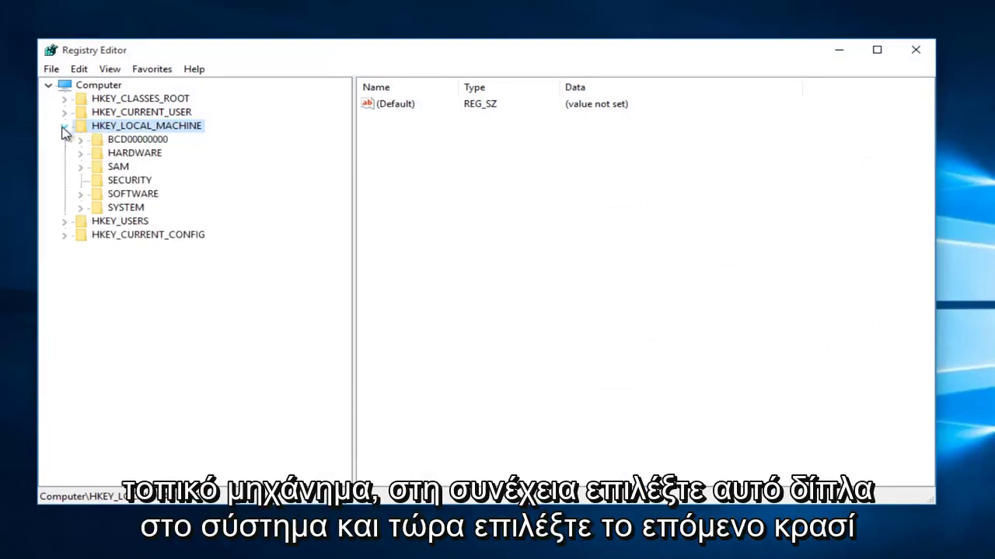
{"action": "left_click", "coordinate": [80, 208]}
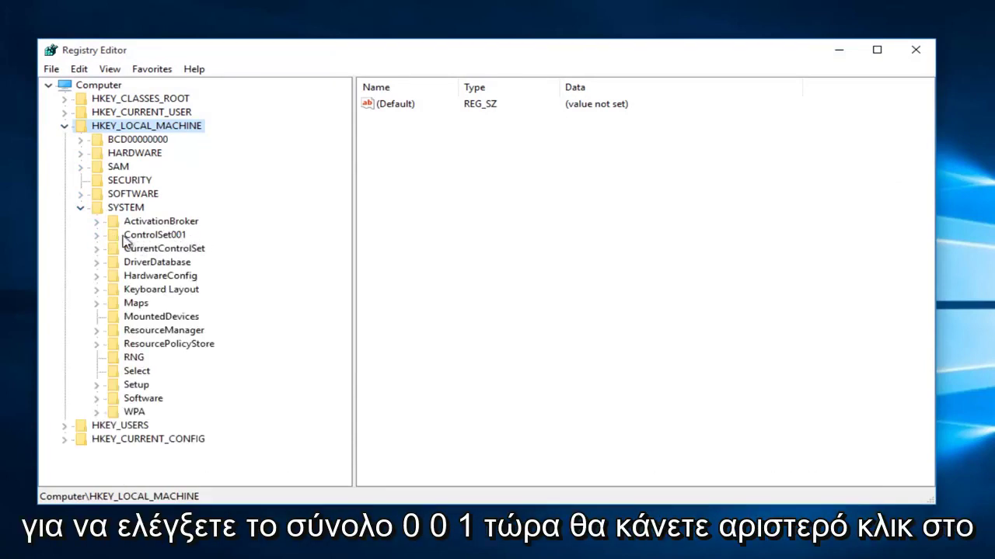
{"action": "left_click", "coordinate": [96, 236]}
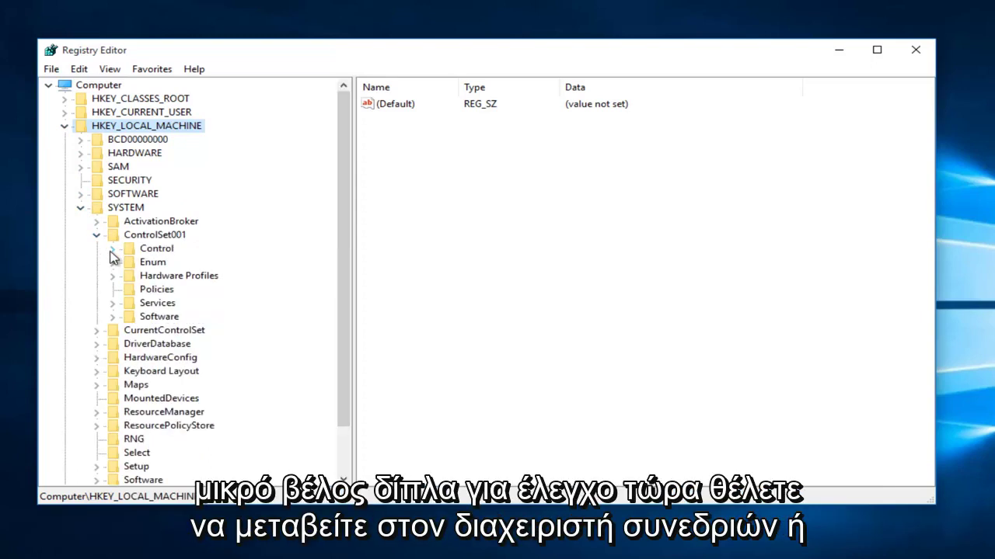
{"action": "left_click", "coordinate": [111, 250]}
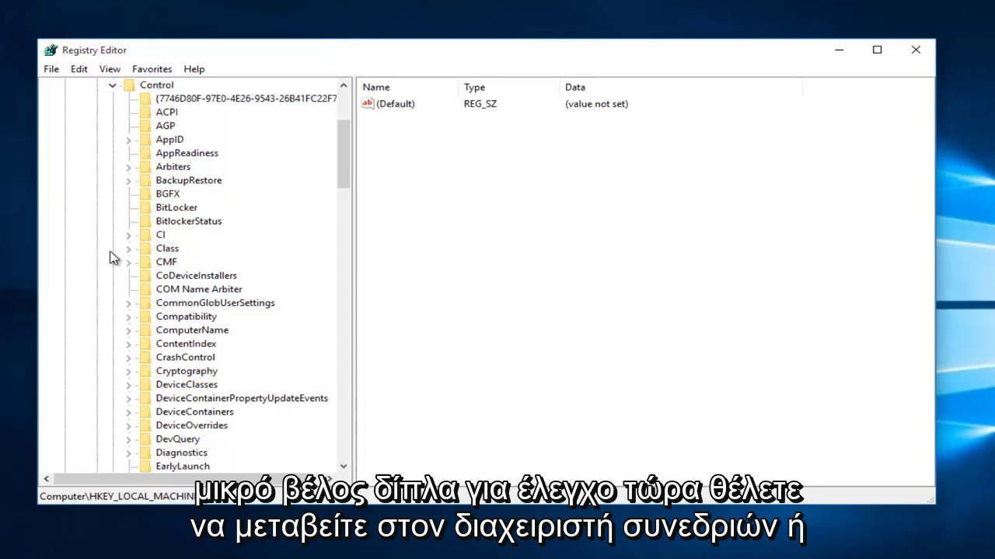
Open the PrefetchParameters key under Session Manager\Memory Management within the Control key.
{"action": "left_click_drag", "start_coordinate": [344, 180], "coordinate": [324, 315]}
{"action": "scroll", "coordinate": [213, 381], "scroll_direction": "down", "scroll_amount": 1}
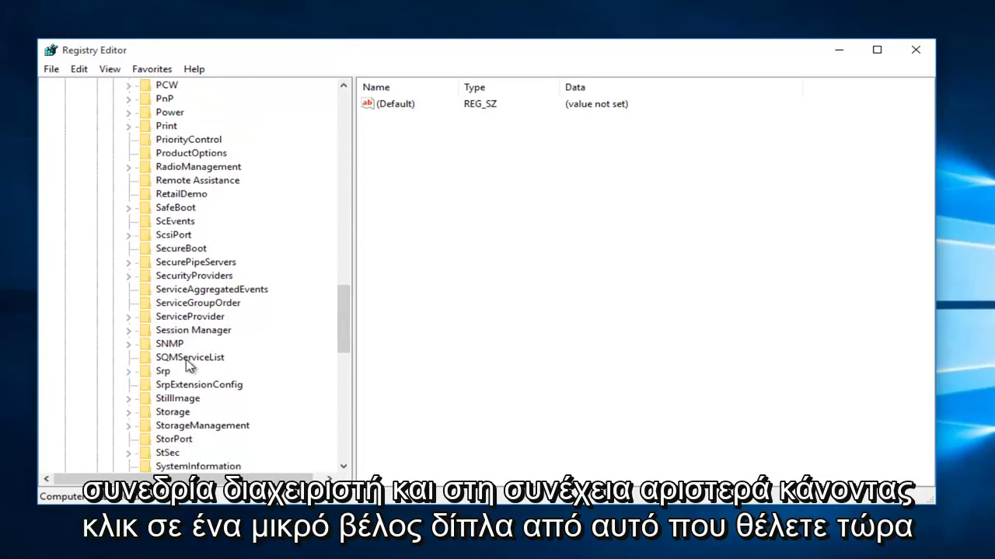
{"action": "left_click", "coordinate": [128, 331]}
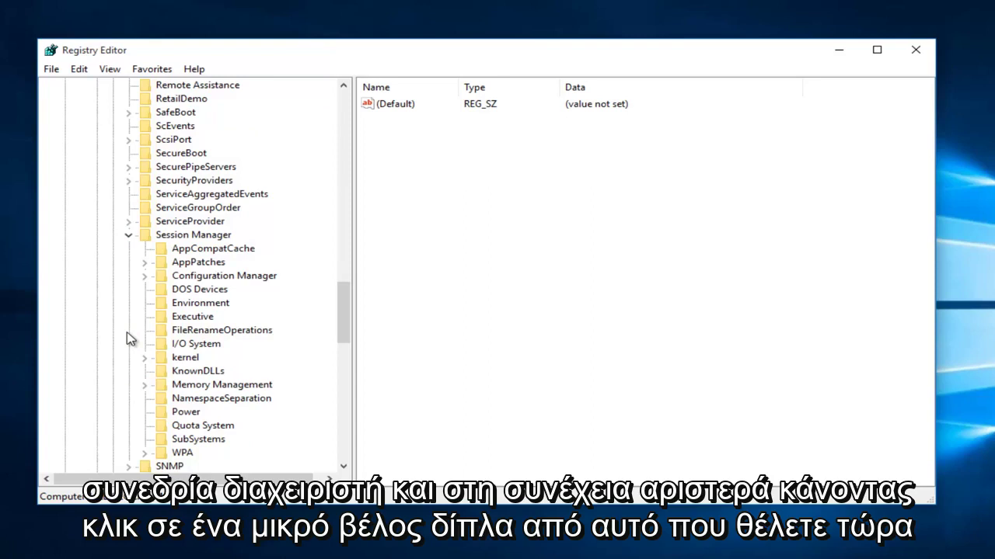
{"action": "left_click", "coordinate": [147, 387]}
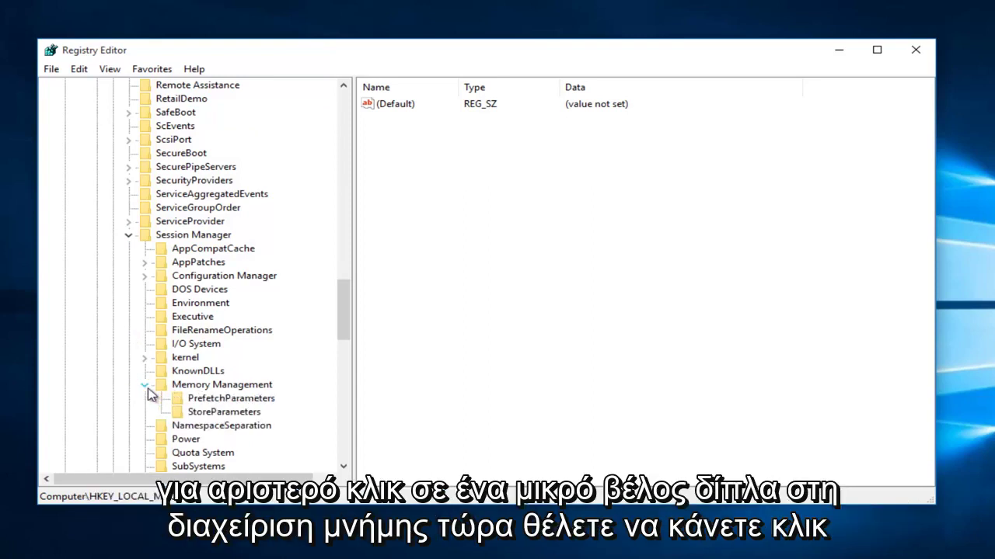
{"action": "left_click", "coordinate": [150, 387]}
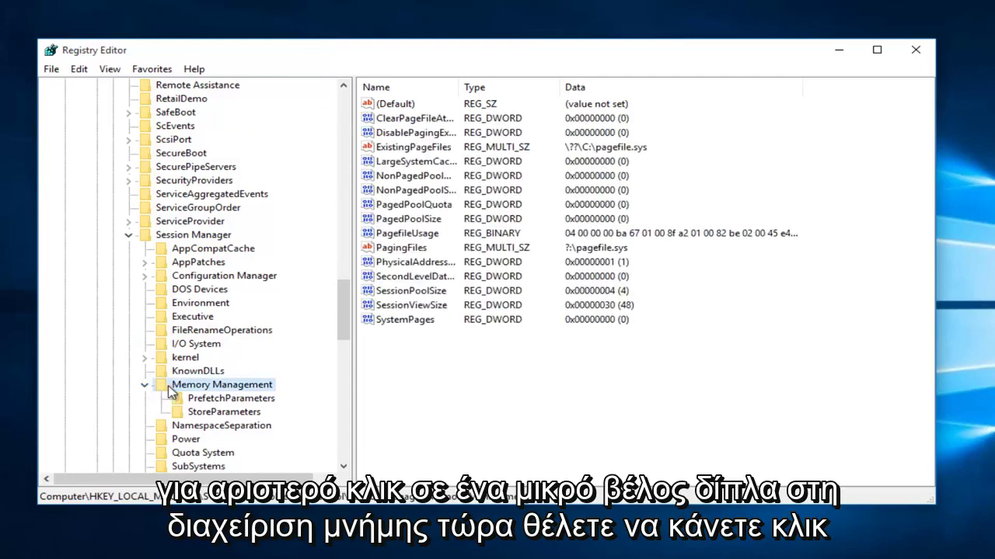
{"action": "left_click", "coordinate": [201, 400]}
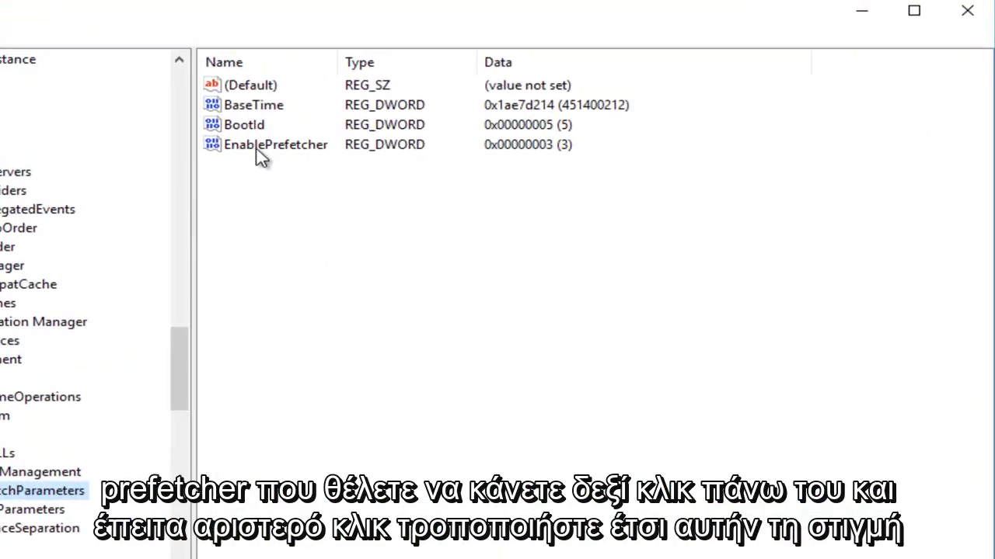
Set the EnablePrefetcher DWORD's value data to 0 in the PrefetchParameters key and accept the change.
{"action": "right_click", "coordinate": [261, 154]}
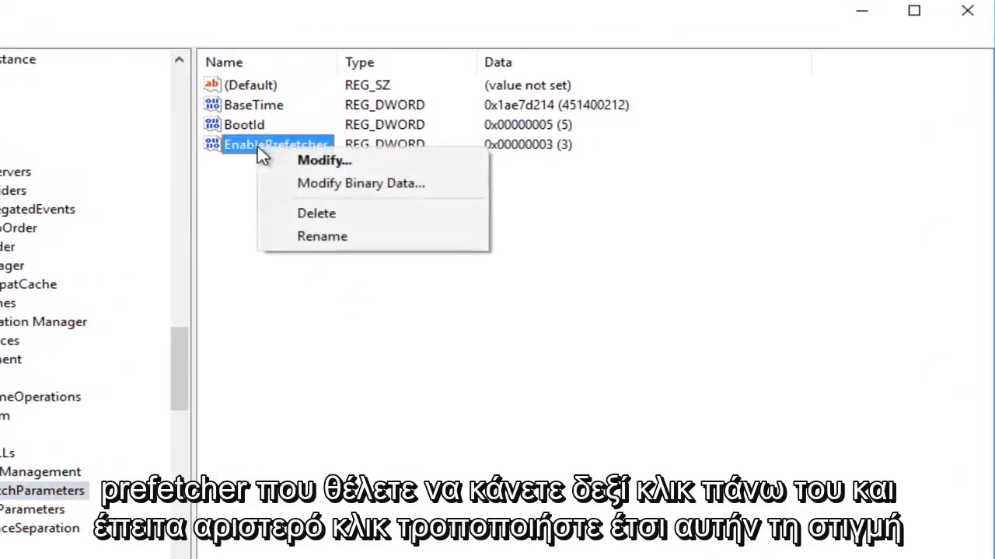
{"action": "left_click", "coordinate": [307, 162]}
{"action": "left_click_drag", "start_coordinate": [18, 104], "coordinate": [535, 207]}
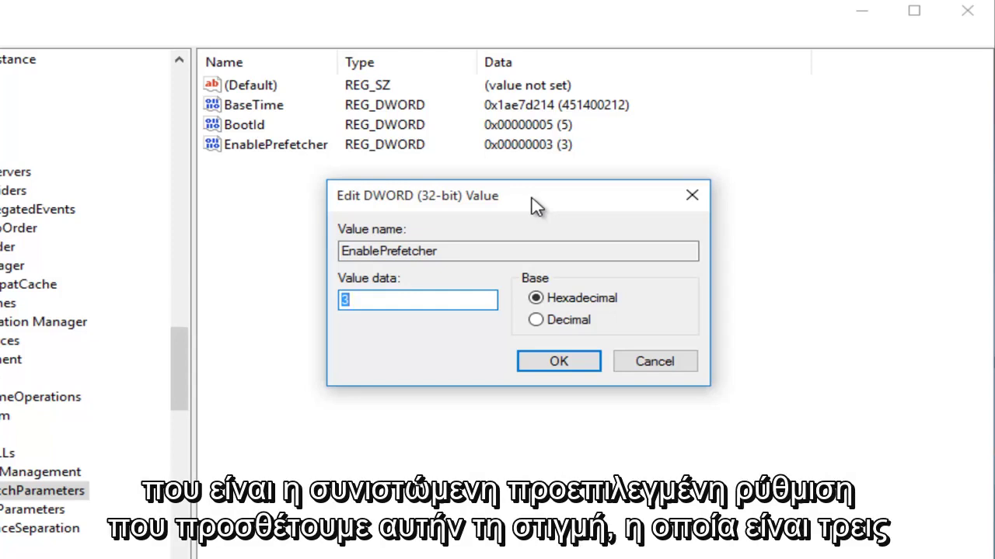
{"action": "type", "text": "0"}
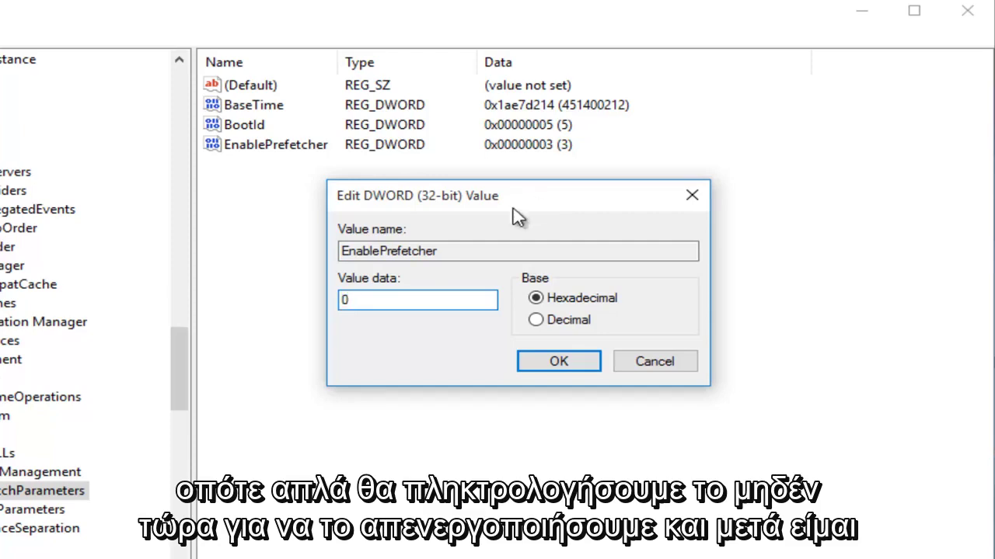
{"action": "left_click", "coordinate": [548, 364]}
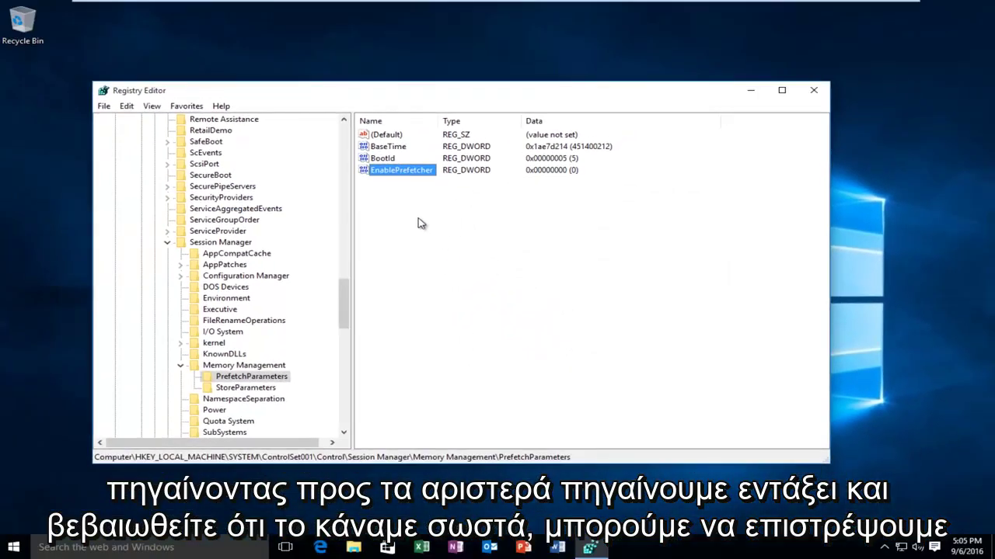
Reopen the EnablePrefetcher value to check its data, accept it and close the Registry Editor.
{"action": "left_click", "coordinate": [415, 216]}
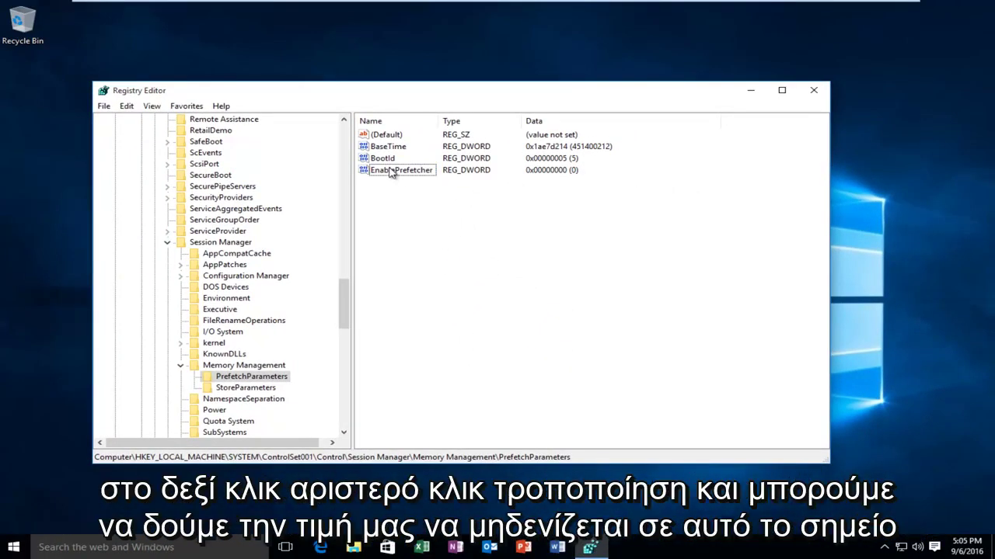
{"action": "right_click", "coordinate": [391, 173]}
{"action": "left_click", "coordinate": [418, 178]}
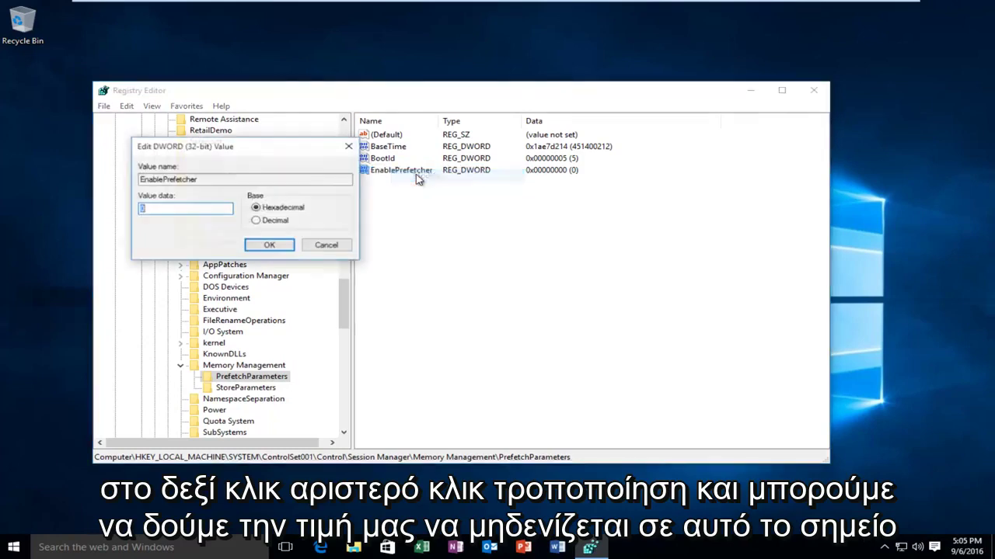
{"action": "left_click", "coordinate": [266, 247]}
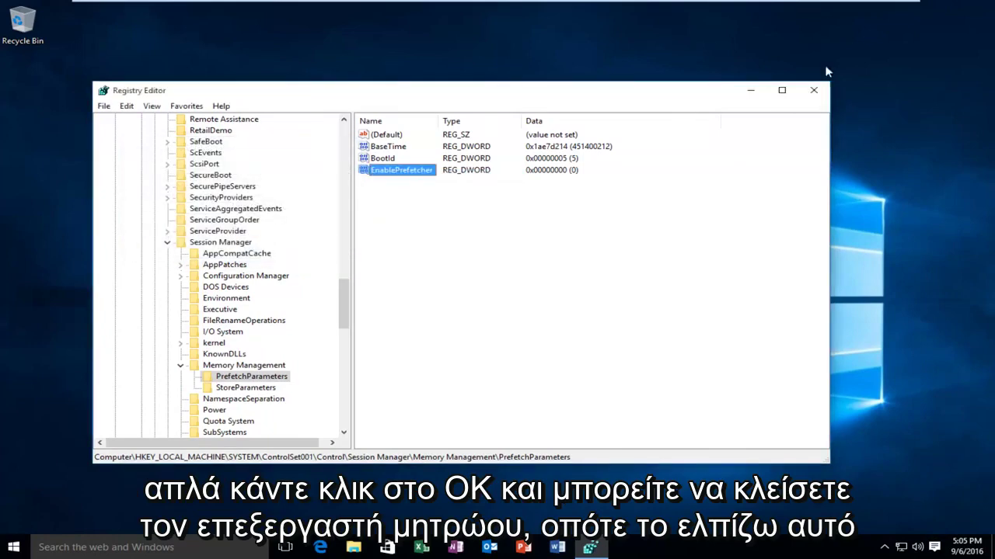
{"action": "left_click", "coordinate": [813, 91]}
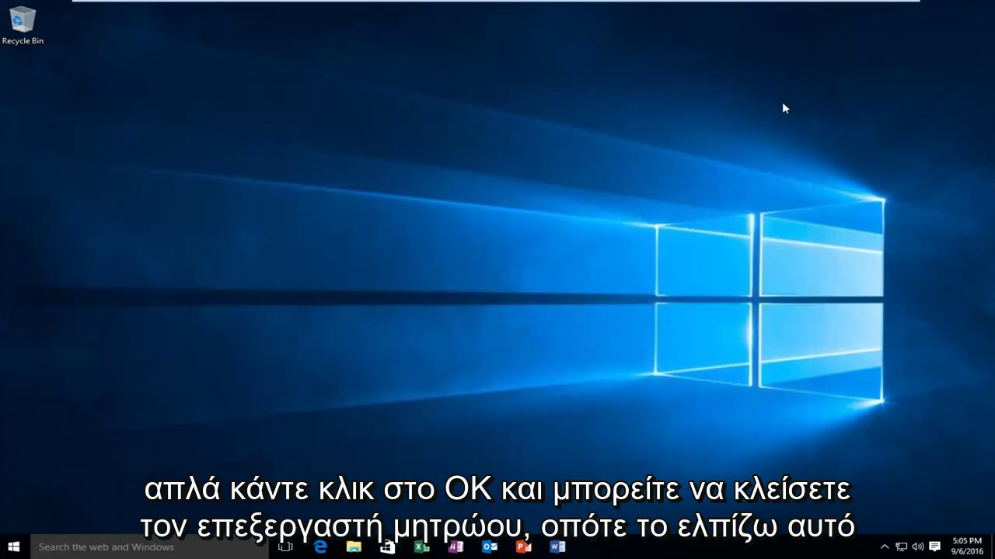